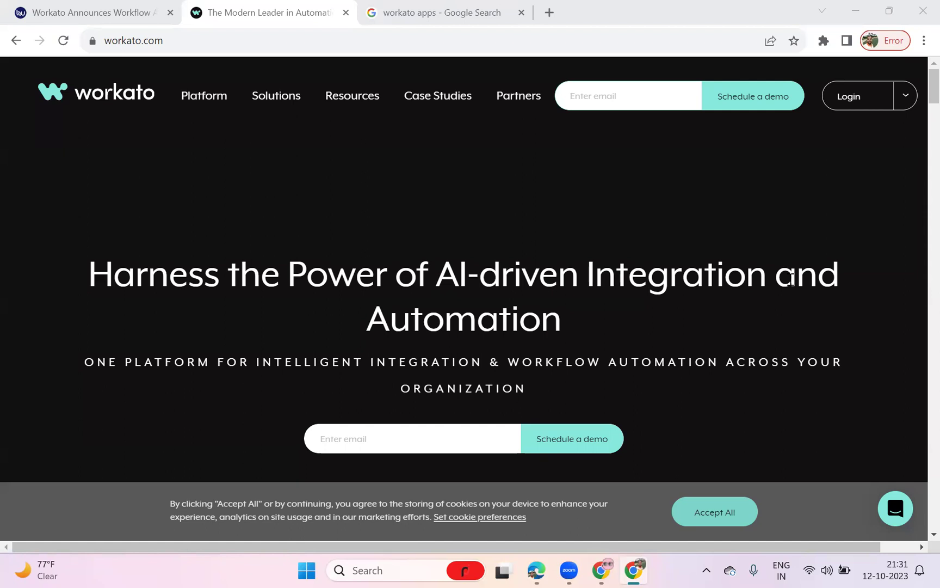
Step: Accept all cookies on the workato.com cookie banner
{"action": "left_click", "coordinate": [739, 513]}
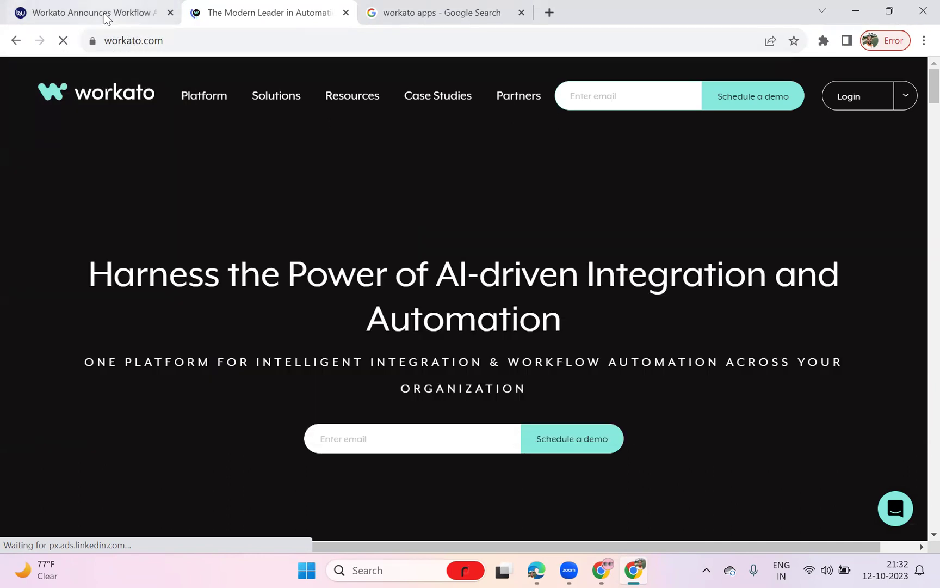
{"action": "left_click", "coordinate": [106, 17]}
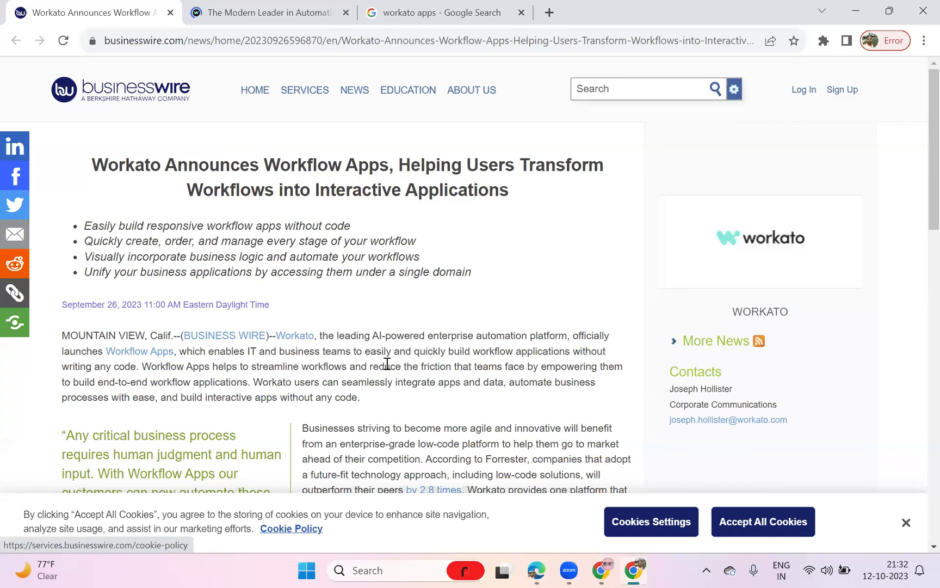
{"action": "scroll", "coordinate": [386, 361], "scroll_direction": "down", "scroll_amount": 1}
{"action": "scroll", "coordinate": [387, 362], "scroll_direction": "down", "scroll_amount": 2}
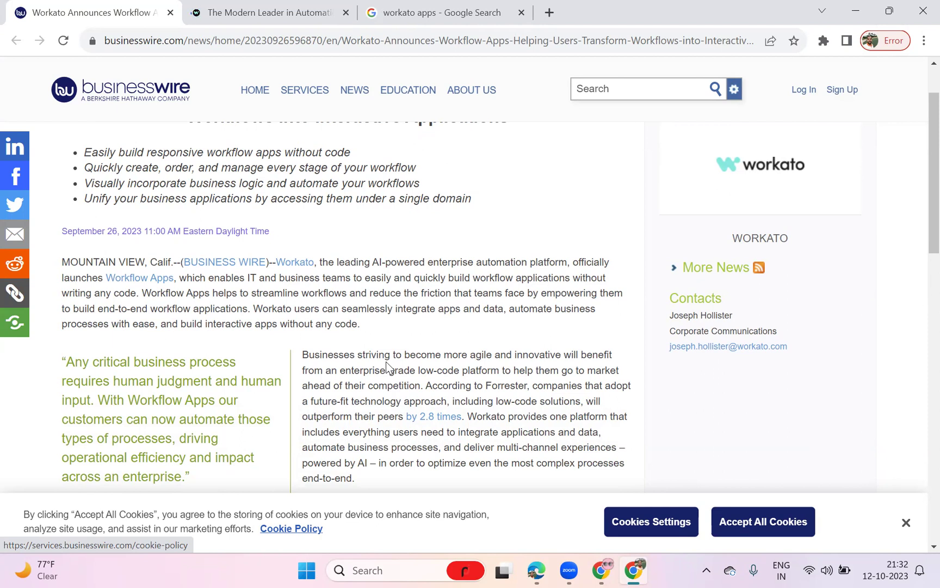
{"action": "scroll", "coordinate": [387, 367], "scroll_direction": "down", "scroll_amount": 1}
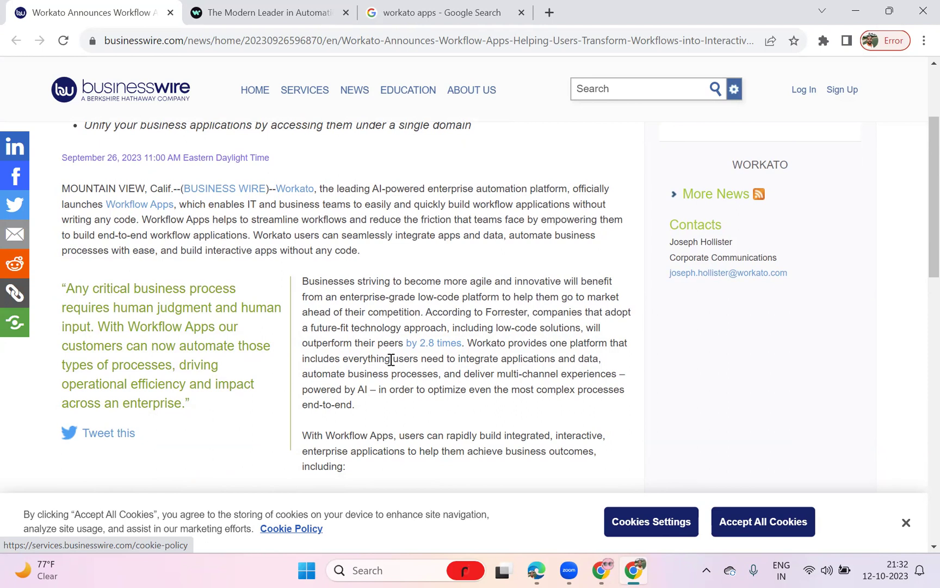
{"action": "scroll", "coordinate": [390, 360], "scroll_direction": "up", "scroll_amount": 1}
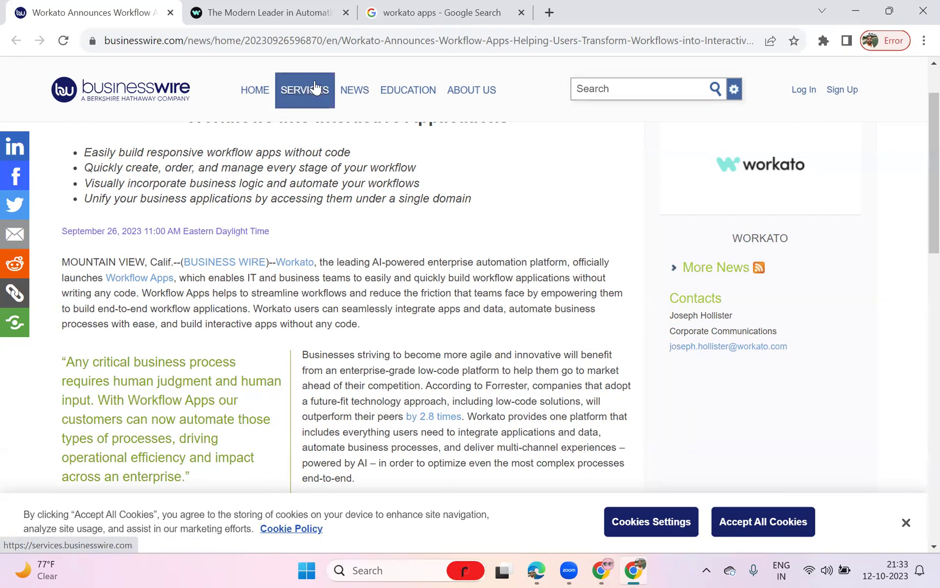
{"action": "left_click", "coordinate": [294, 12]}
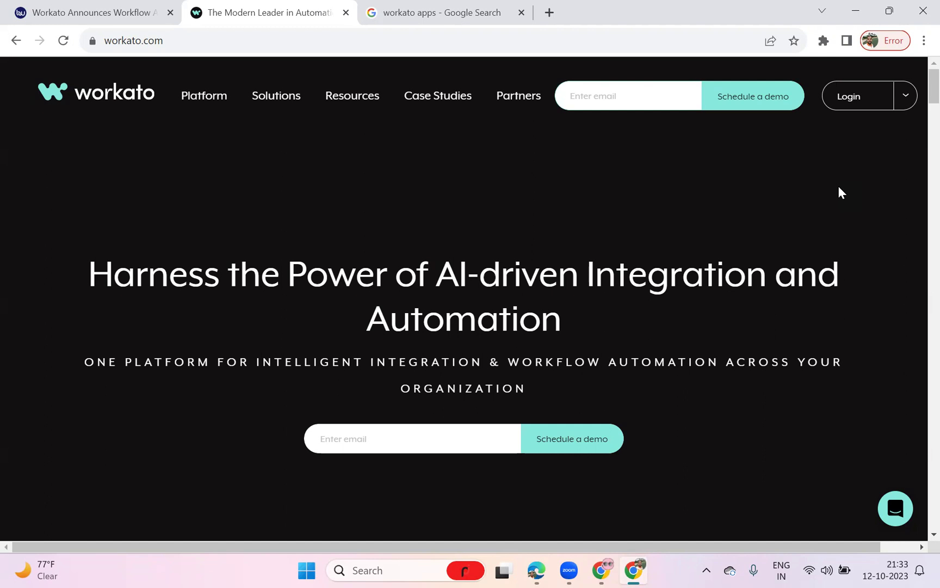
Step: Go from the workato.com home page to the Login sign-in page
{"action": "left_click", "coordinate": [186, 40]}
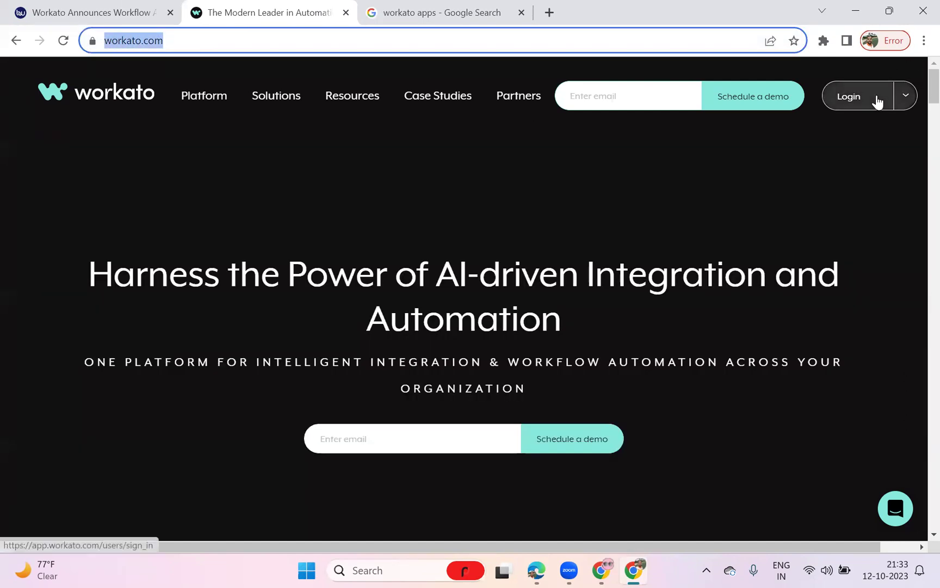
{"action": "left_click", "coordinate": [857, 105]}
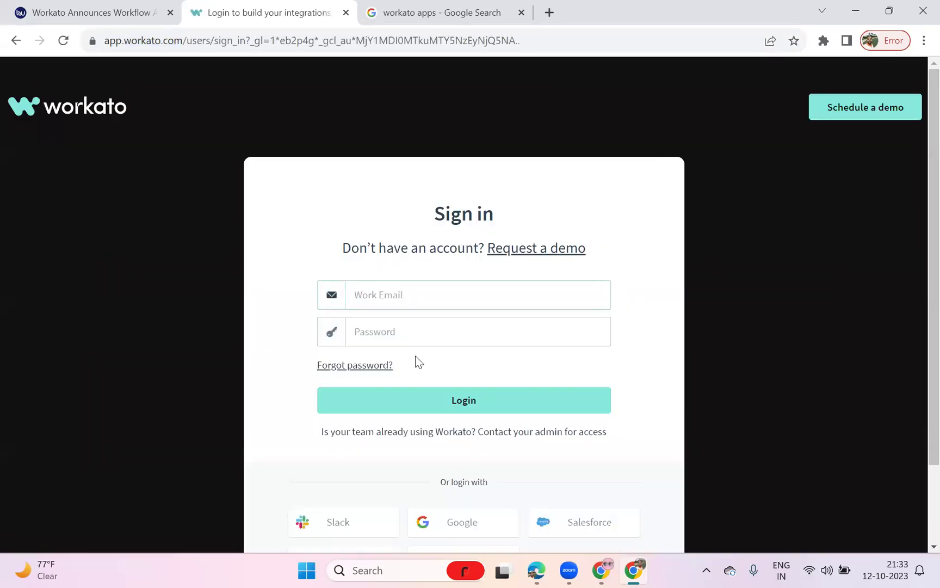
{"action": "scroll", "coordinate": [417, 349], "scroll_direction": "down", "scroll_amount": 2}
{"action": "scroll", "coordinate": [417, 349], "scroll_direction": "up", "scroll_amount": 2}
Step: Select parts of the app.workato.com sign-in address, ending with the URL up to sign_in
{"action": "left_click_drag", "start_coordinate": [175, 40], "coordinate": [100, 27]}
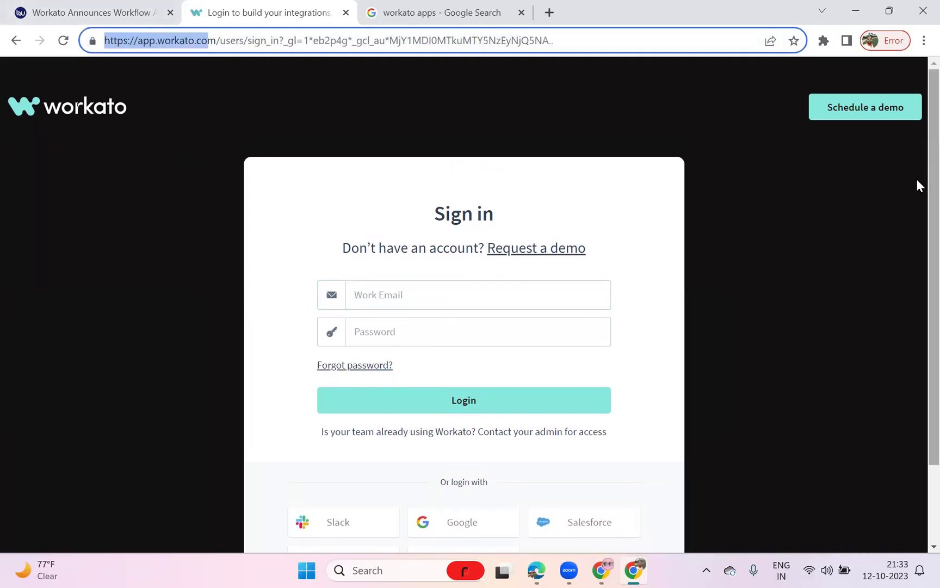
{"action": "scroll", "coordinate": [701, 287], "scroll_direction": "down", "scroll_amount": 2}
{"action": "scroll", "coordinate": [701, 288], "scroll_direction": "up", "scroll_amount": 2}
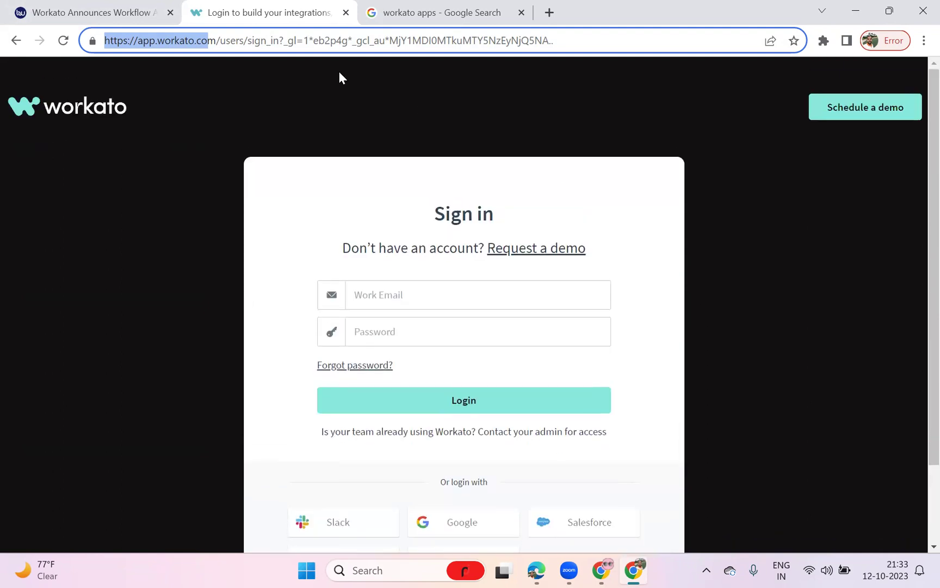
{"action": "left_click_drag", "start_coordinate": [225, 40], "coordinate": [109, 38]}
{"action": "scroll", "coordinate": [165, 119], "scroll_direction": "down", "scroll_amount": 2}
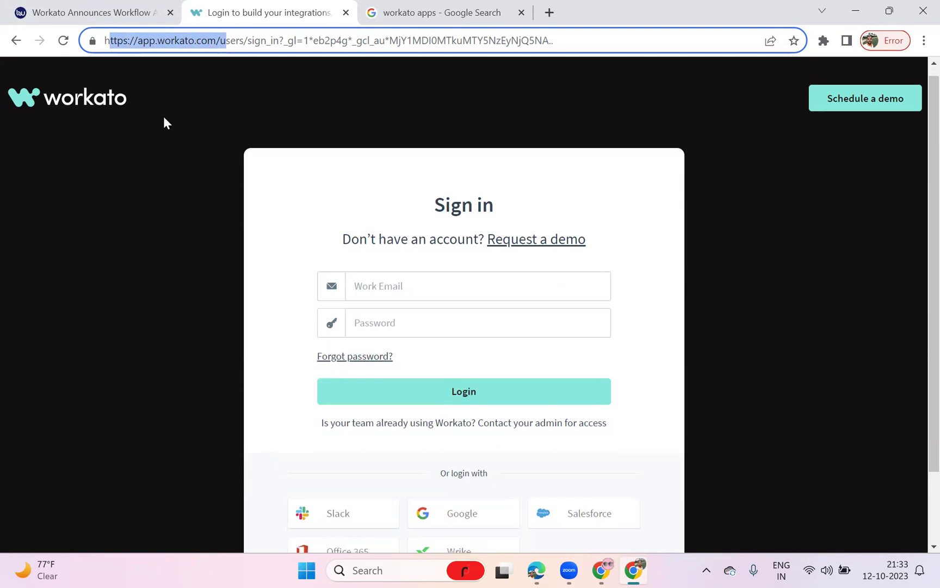
{"action": "scroll", "coordinate": [165, 119], "scroll_direction": "up", "scroll_amount": 2}
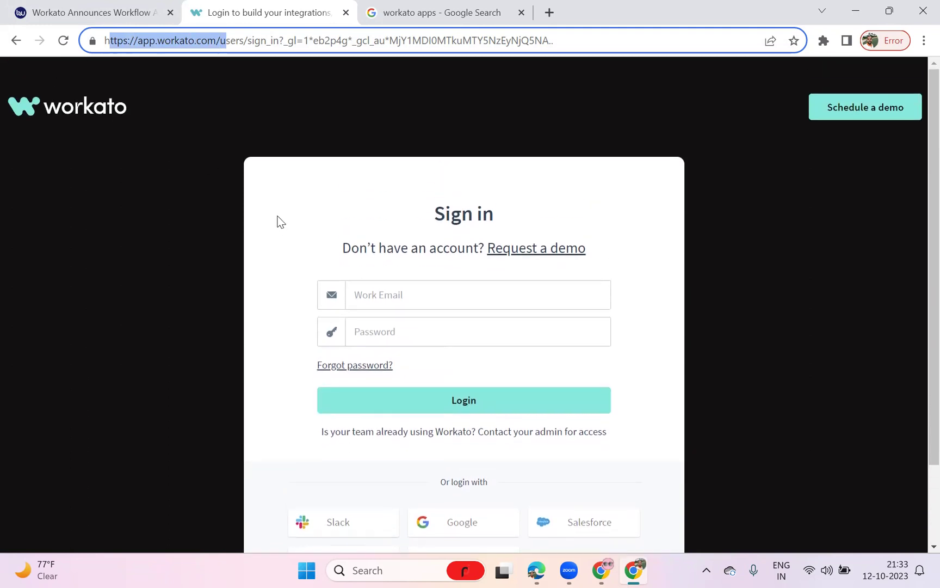
{"action": "scroll", "coordinate": [278, 220], "scroll_direction": "down", "scroll_amount": 2}
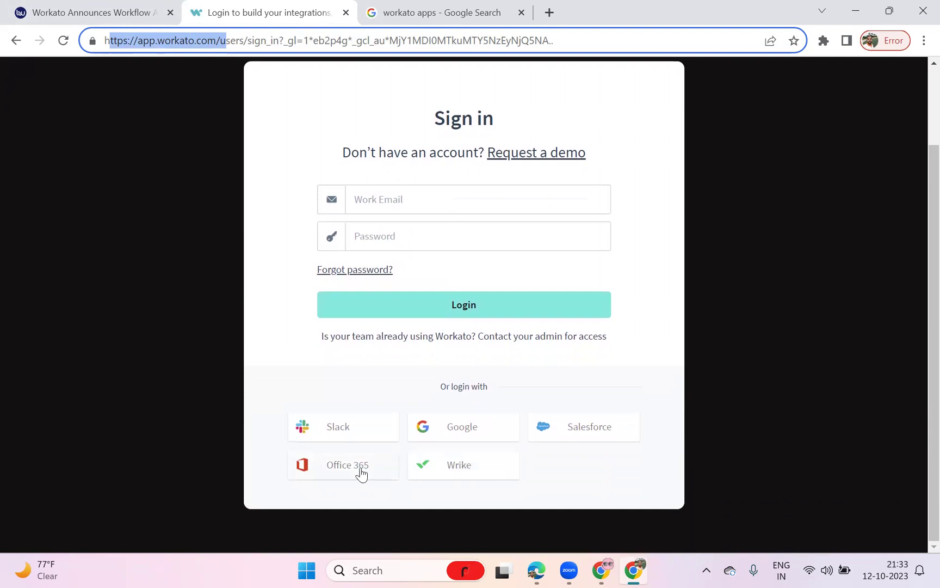
{"action": "scroll", "coordinate": [368, 467], "scroll_direction": "up", "scroll_amount": 2}
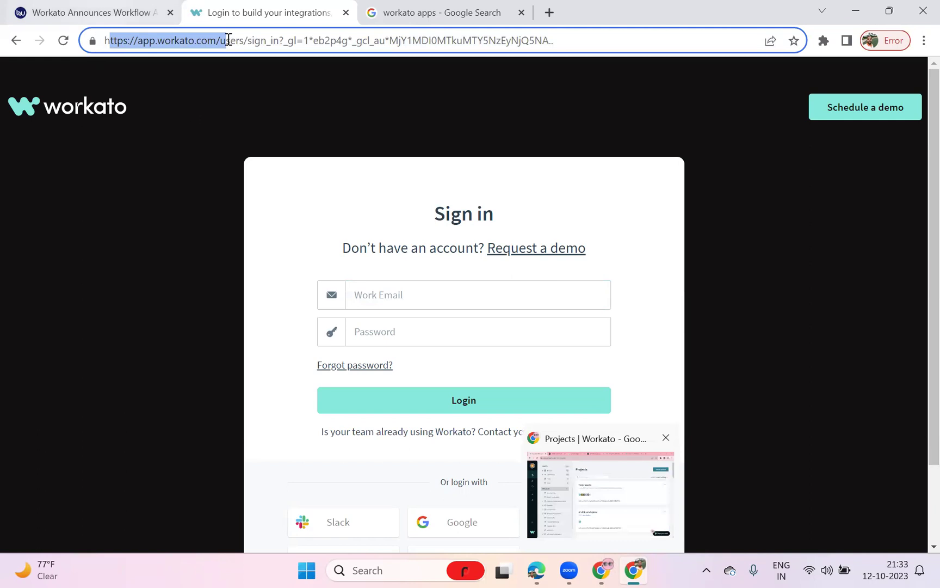
{"action": "mouse_move", "coordinate": [105, 40]}
{"action": "left_mouse_down"}
{"action": "mouse_move", "coordinate": [217, 48]}
{"action": "mouse_move", "coordinate": [100, 27]}
{"action": "left_mouse_up"}
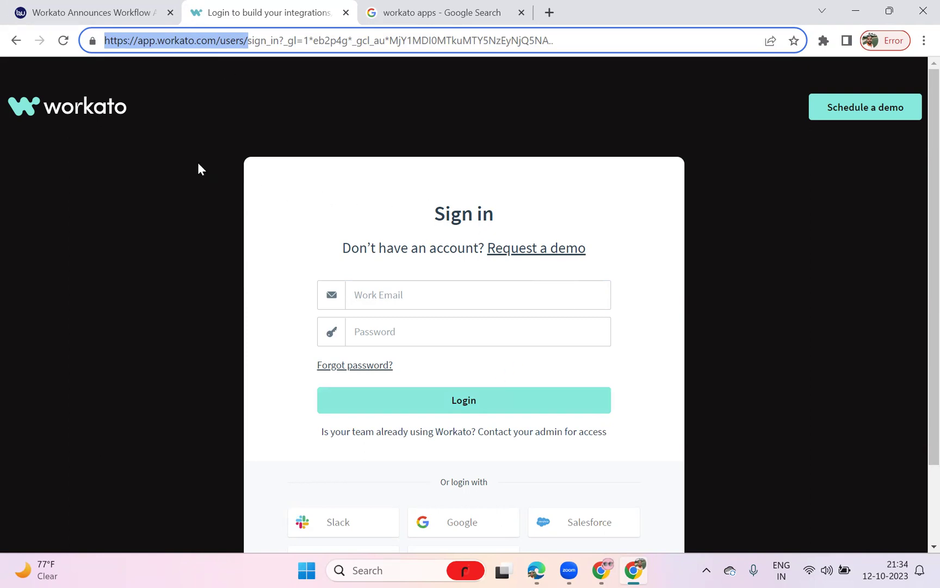
{"action": "left_click", "coordinate": [189, 125]}
{"action": "scroll", "coordinate": [357, 384], "scroll_direction": "down", "scroll_amount": 2}
{"action": "scroll", "coordinate": [351, 365], "scroll_direction": "up", "scroll_amount": 2}
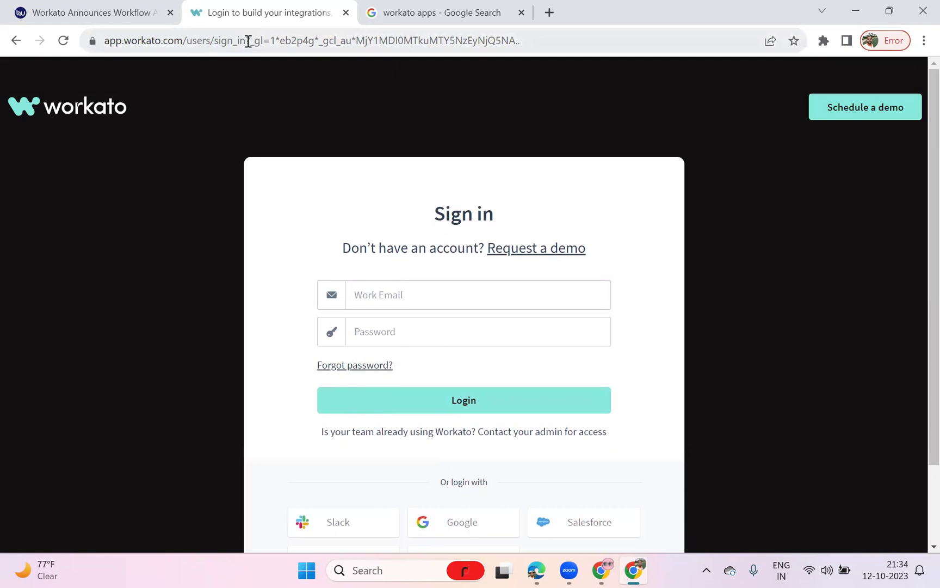
{"action": "left_click_drag", "start_coordinate": [248, 40], "coordinate": [122, 51]}
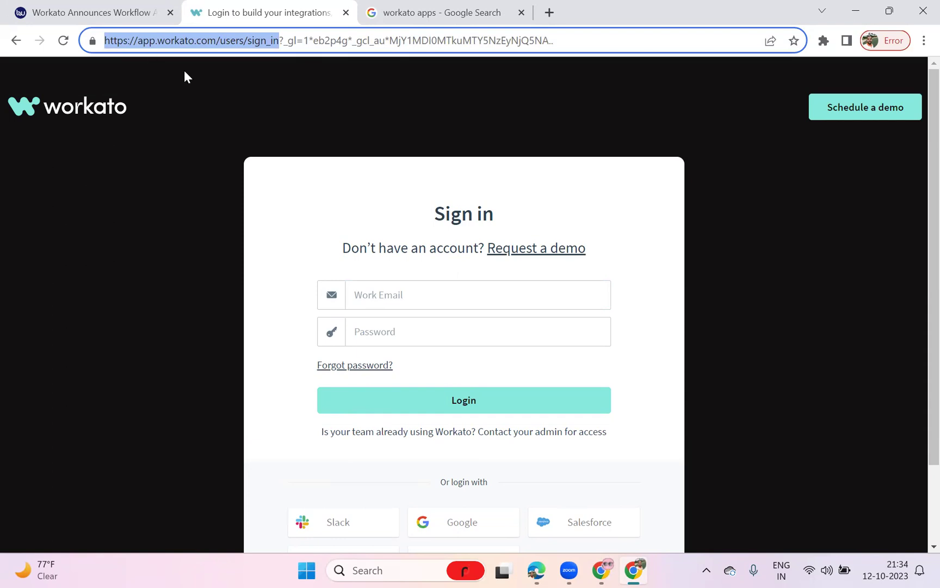
Step: Switch to the signed-in Workato window and start a new project from Projects
{"action": "key", "text": "alt+Tab"}
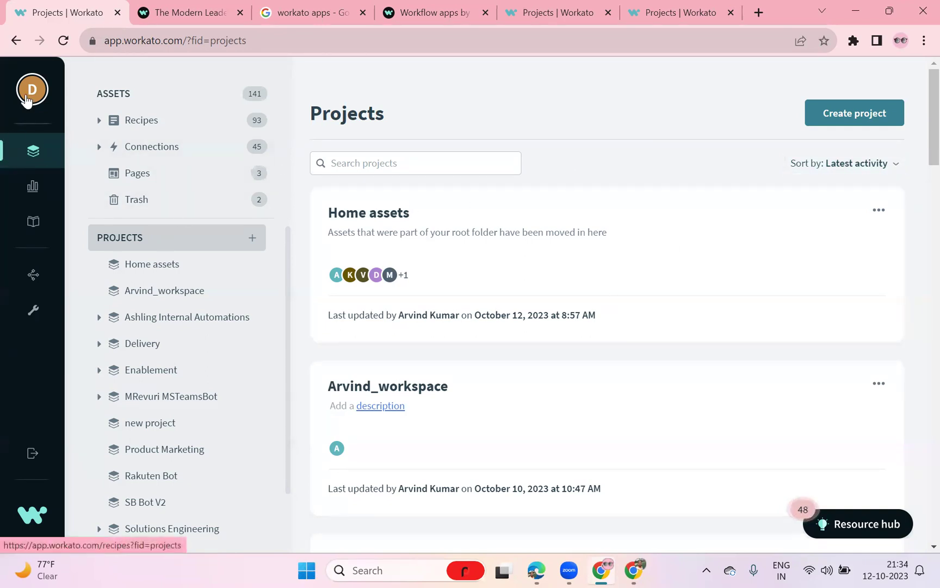
{"action": "mouse_move", "coordinate": [32, 92]}
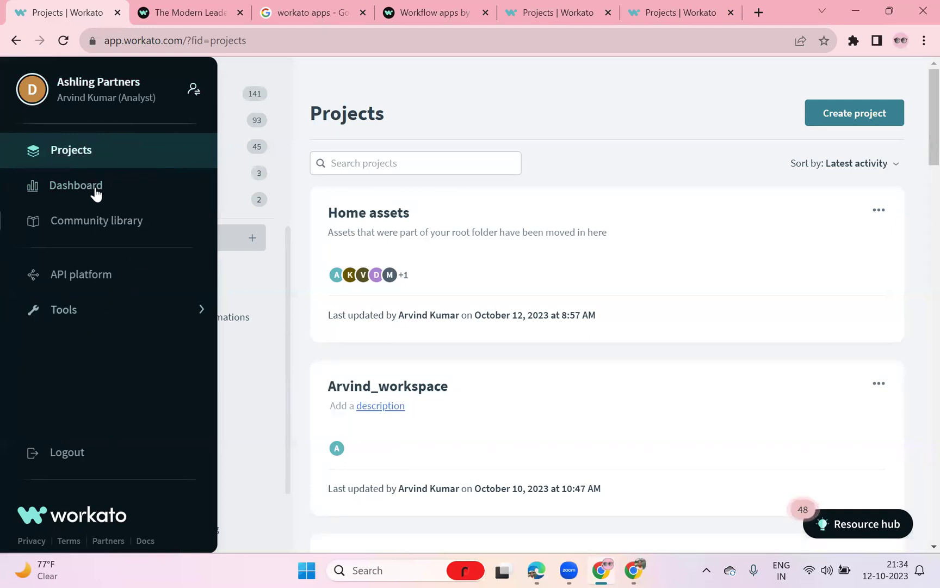
{"action": "left_click", "coordinate": [96, 164]}
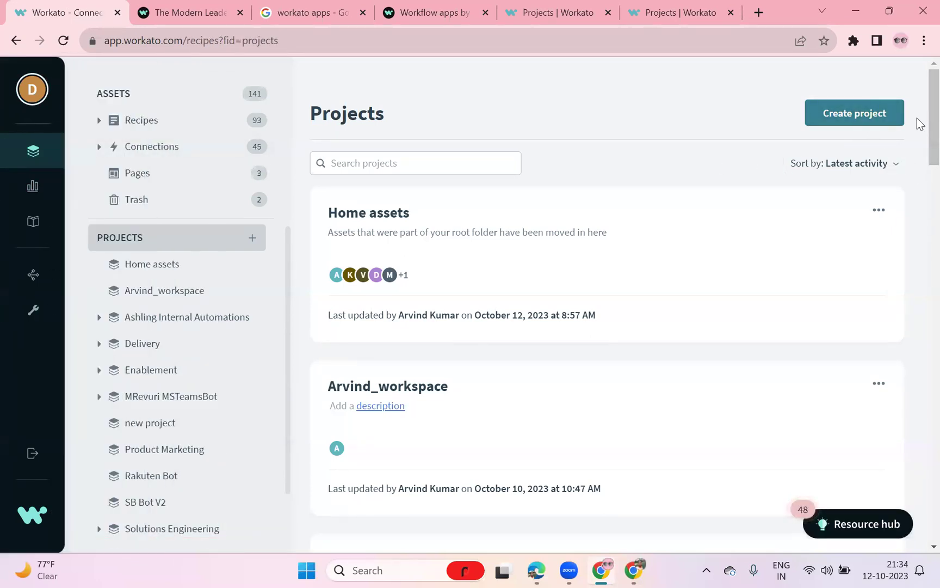
{"action": "left_click", "coordinate": [867, 109]}
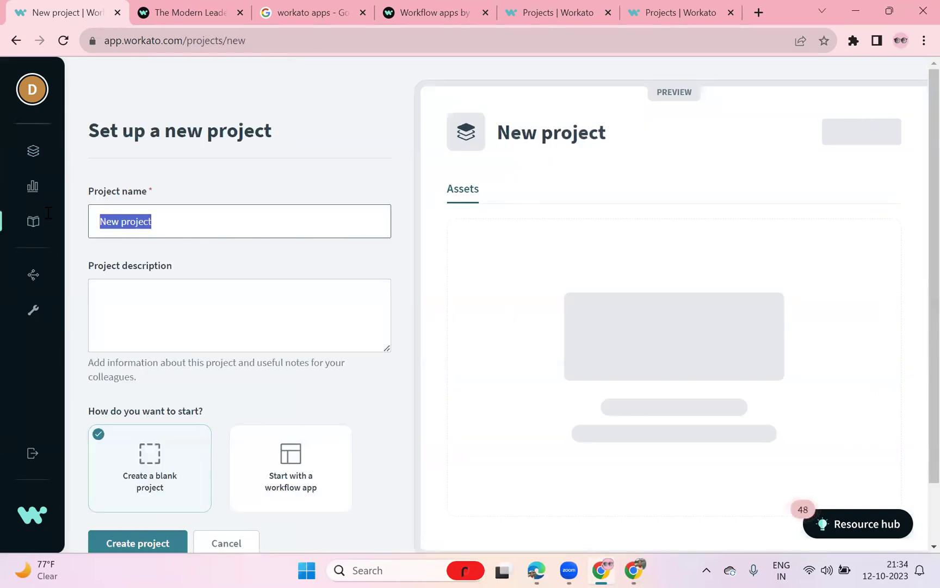
Step: Choose a workflow app as the project start and focus the description field
{"action": "mouse_move", "coordinate": [47, 219]}
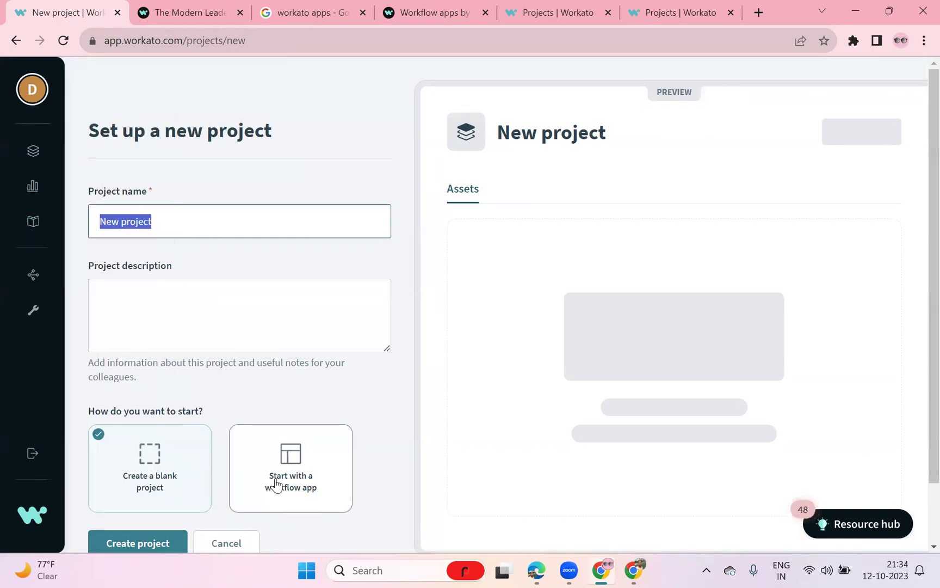
{"action": "left_click", "coordinate": [293, 477]}
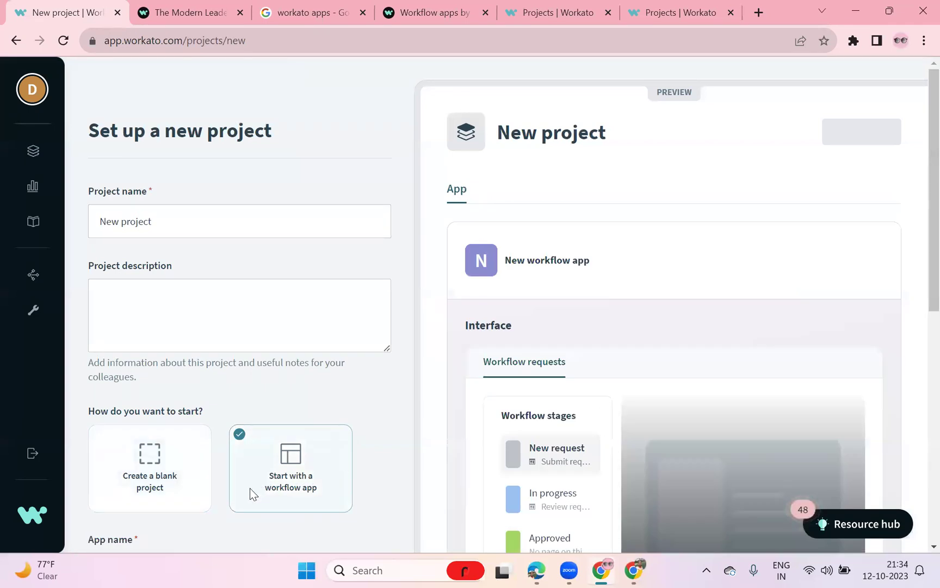
{"action": "left_click", "coordinate": [191, 300]}
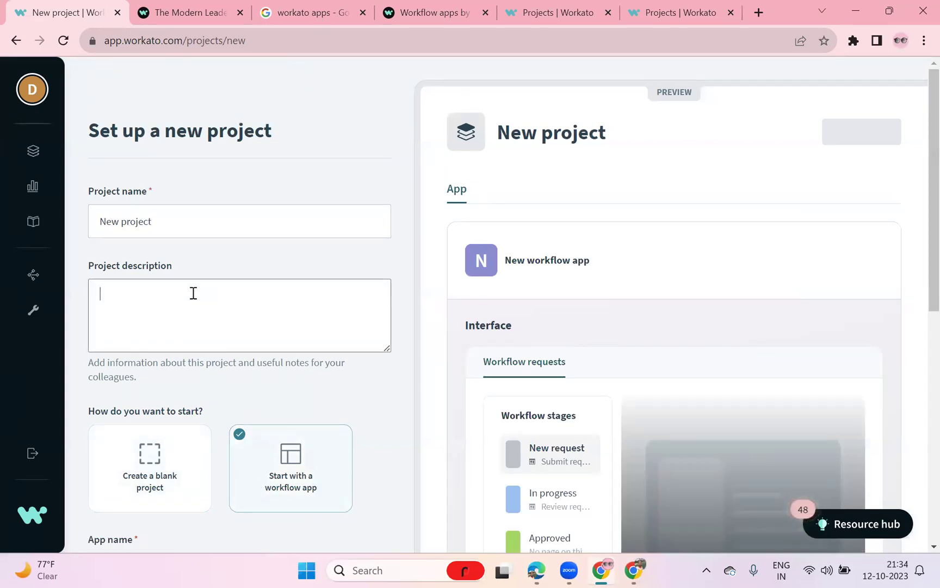
{"action": "scroll", "coordinate": [797, 319], "scroll_direction": "down", "scroll_amount": 3}
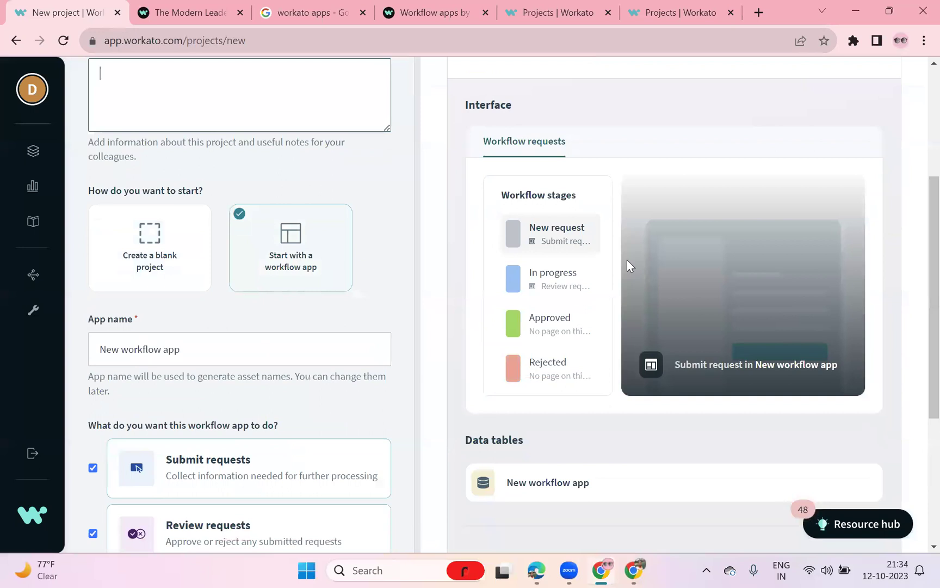
{"action": "scroll", "coordinate": [610, 256], "scroll_direction": "up", "scroll_amount": 3}
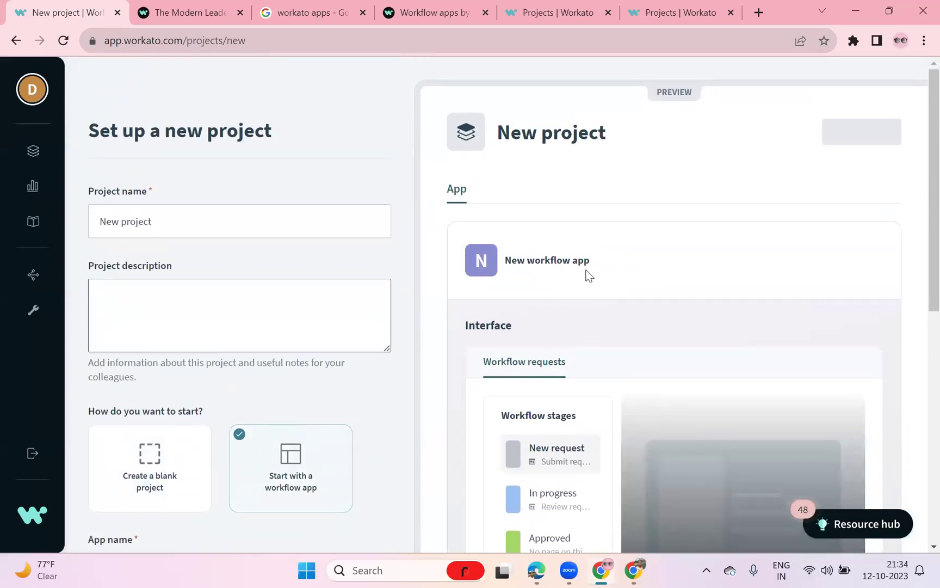
{"action": "scroll", "coordinate": [625, 261], "scroll_direction": "down", "scroll_amount": 8}
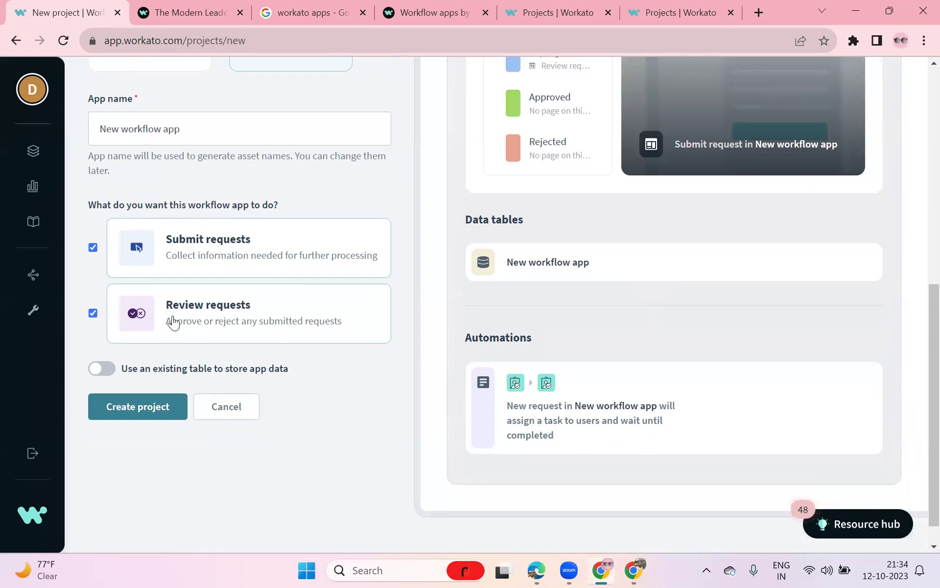
{"action": "scroll", "coordinate": [239, 320], "scroll_direction": "up", "scroll_amount": 3}
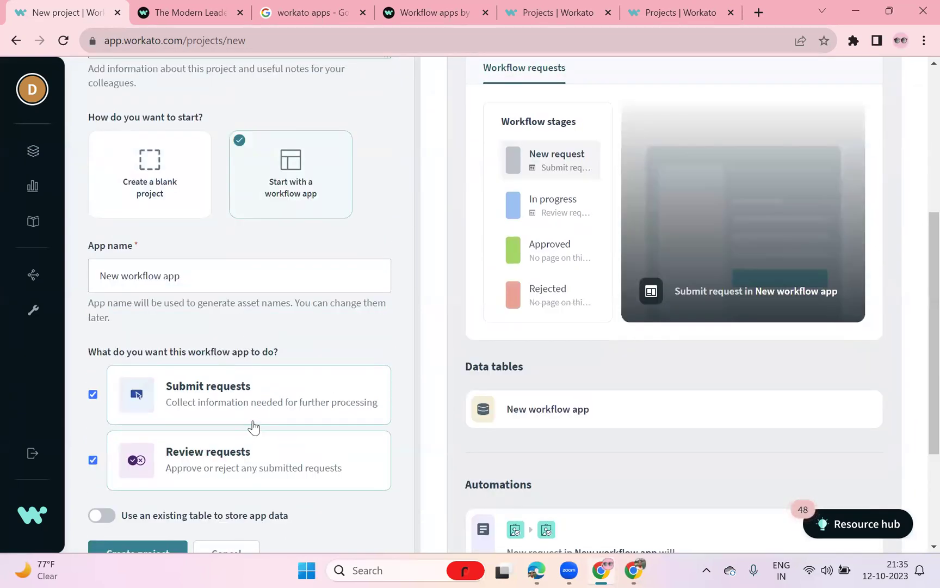
{"action": "scroll", "coordinate": [271, 445], "scroll_direction": "down", "scroll_amount": 1}
Step: Keep Submit requests, uncheck Review requests, and attempt creation, rejected as 'New project' is taken
{"action": "left_click", "coordinate": [269, 340]}
{"action": "left_click", "coordinate": [269, 341]}
{"action": "left_click", "coordinate": [163, 396]}
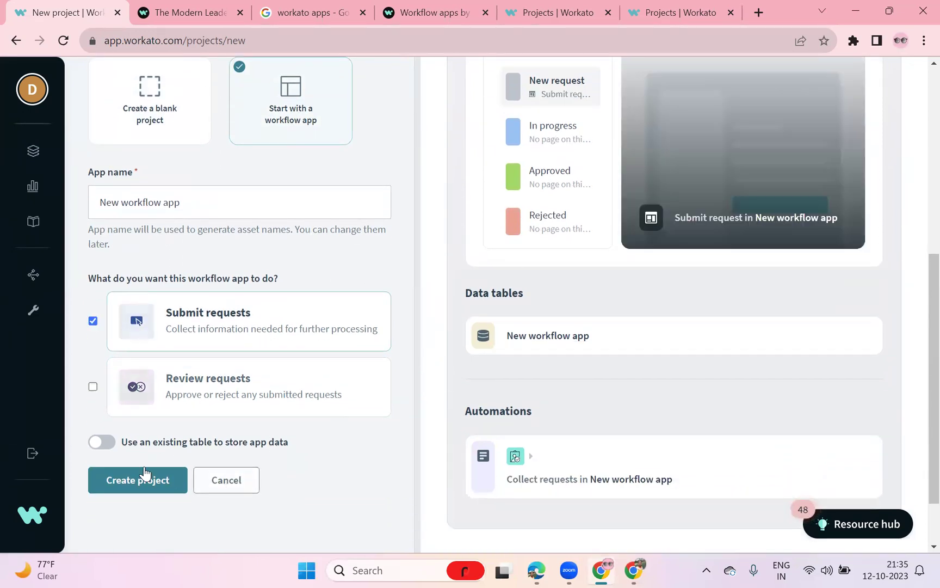
{"action": "scroll", "coordinate": [145, 473], "scroll_direction": "up", "scroll_amount": 3}
{"action": "scroll", "coordinate": [143, 465], "scroll_direction": "down", "scroll_amount": 4}
{"action": "left_click", "coordinate": [152, 413]}
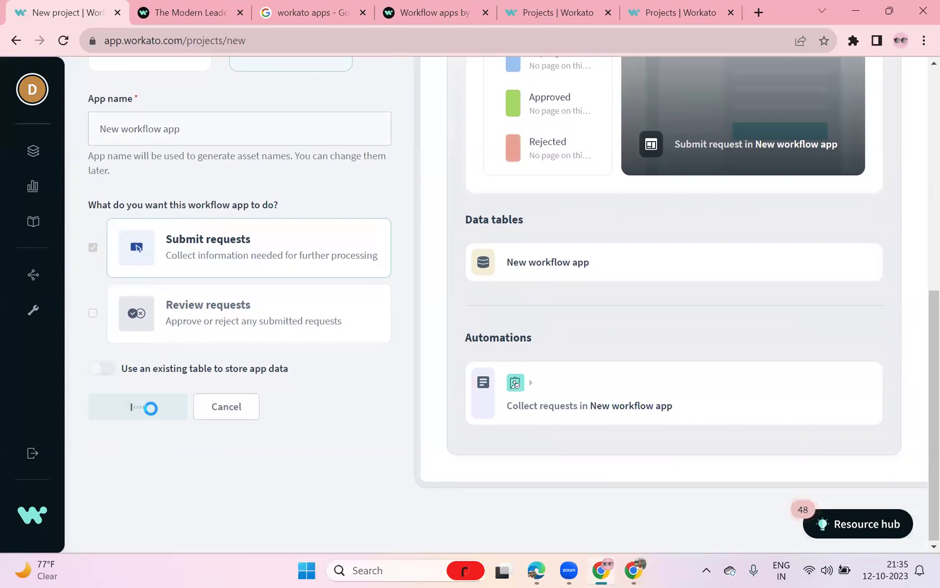
{"action": "scroll", "coordinate": [453, 397], "scroll_direction": "up", "scroll_amount": 4}
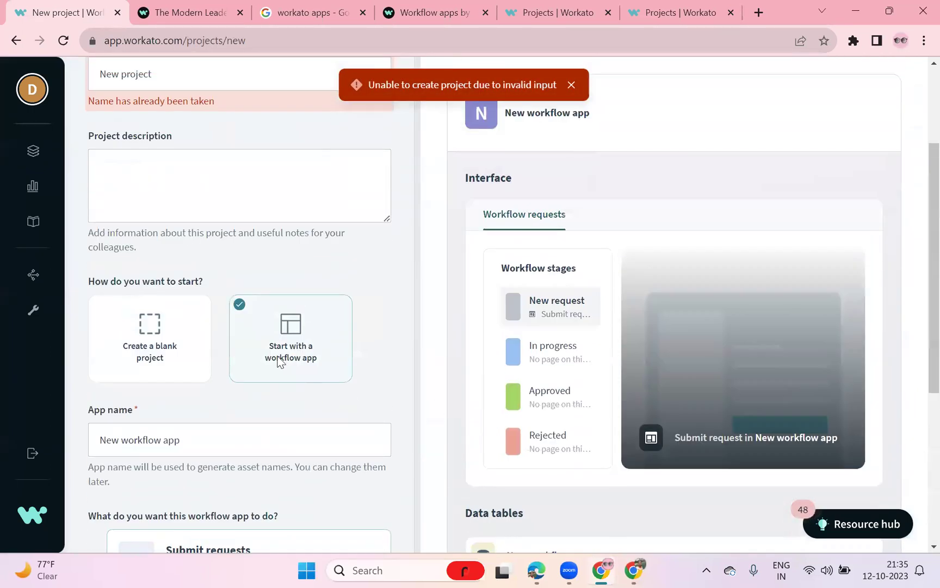
{"action": "scroll", "coordinate": [278, 362], "scroll_direction": "up", "scroll_amount": 3}
{"action": "left_click", "coordinate": [177, 227]}
Step: Replace the project name with 'WorkatoApps' and create the project
{"action": "key", "text": "ctrl+a"}
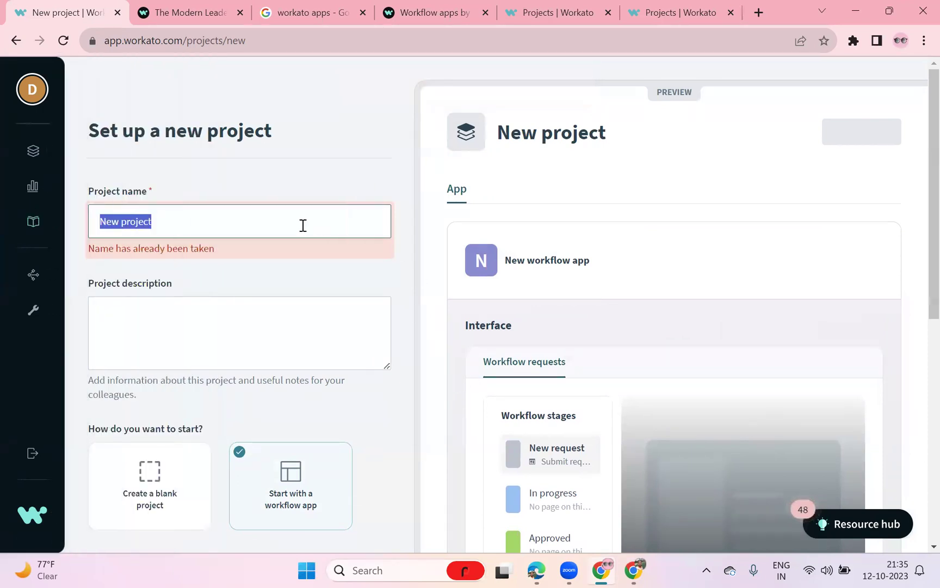
{"action": "type", "text": "Workator"}
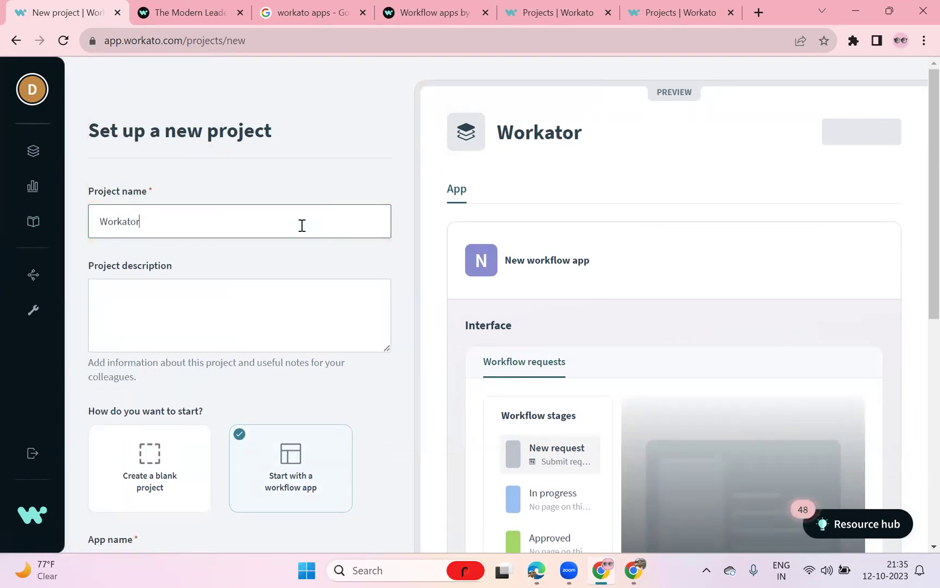
{"action": "key", "text": "BackSpace"}
{"action": "type", "text": "Apps"}
{"action": "scroll", "coordinate": [268, 292], "scroll_direction": "down", "scroll_amount": 8}
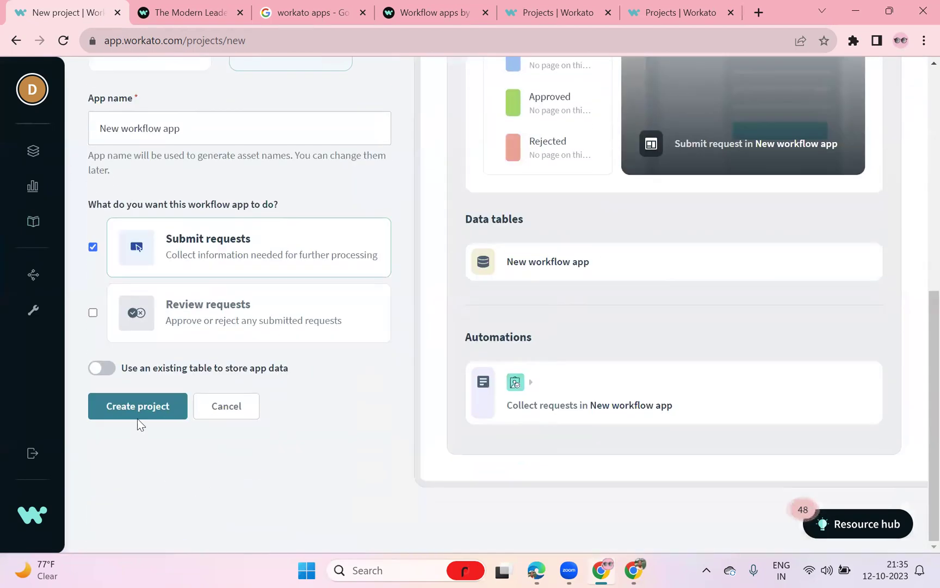
{"action": "left_click", "coordinate": [138, 414]}
{"action": "scroll", "coordinate": [436, 388], "scroll_direction": "up", "scroll_amount": 10}
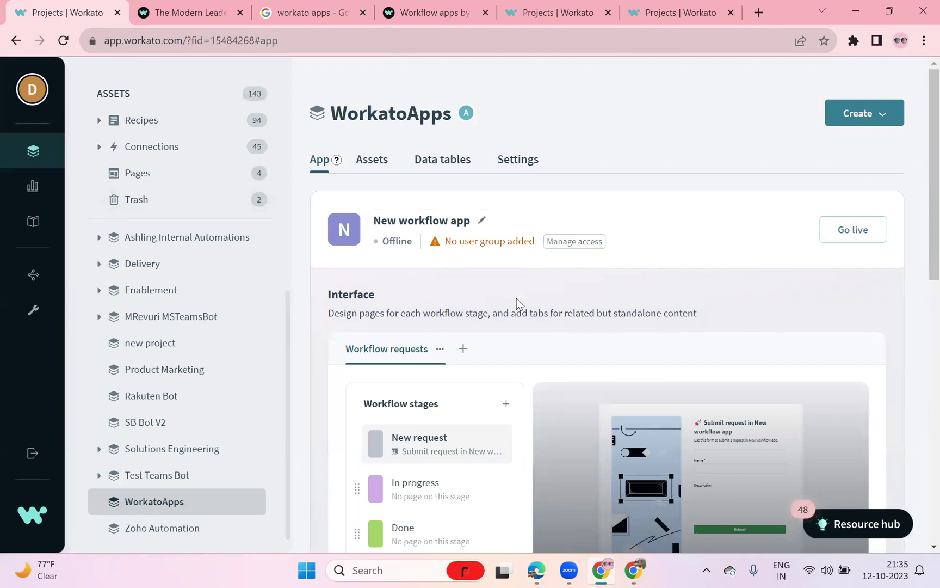
Step: Open the Create dropdown at the top right of the WorkatoApps project
{"action": "left_click", "coordinate": [883, 116]}
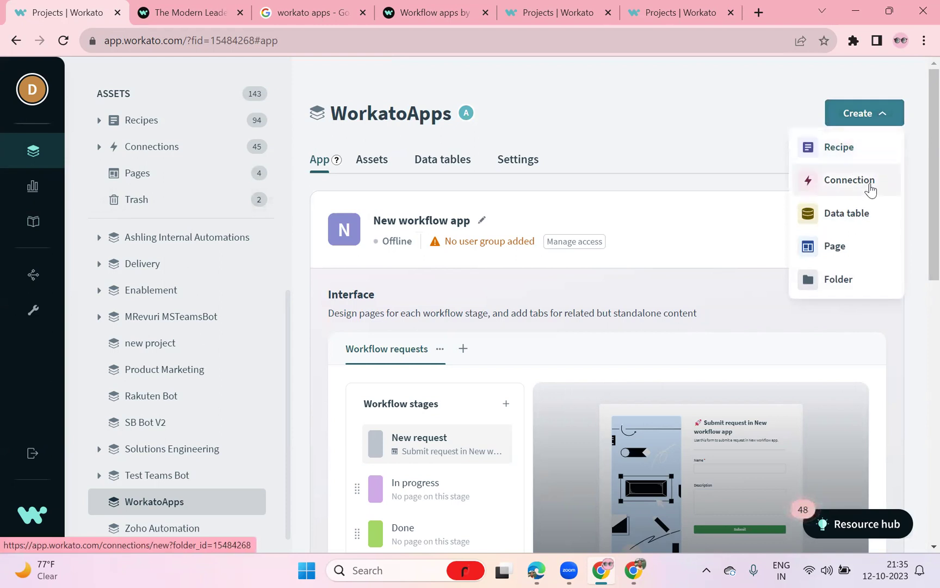
Step: Create a Page named NewRequest with the Blank template
{"action": "left_click", "coordinate": [856, 249]}
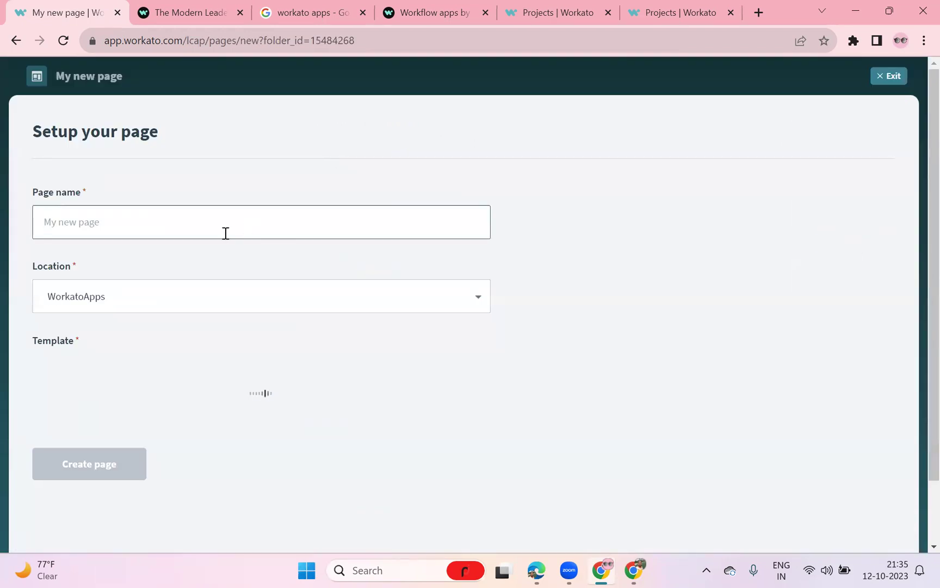
{"action": "scroll", "coordinate": [225, 234], "scroll_direction": "down", "scroll_amount": 1}
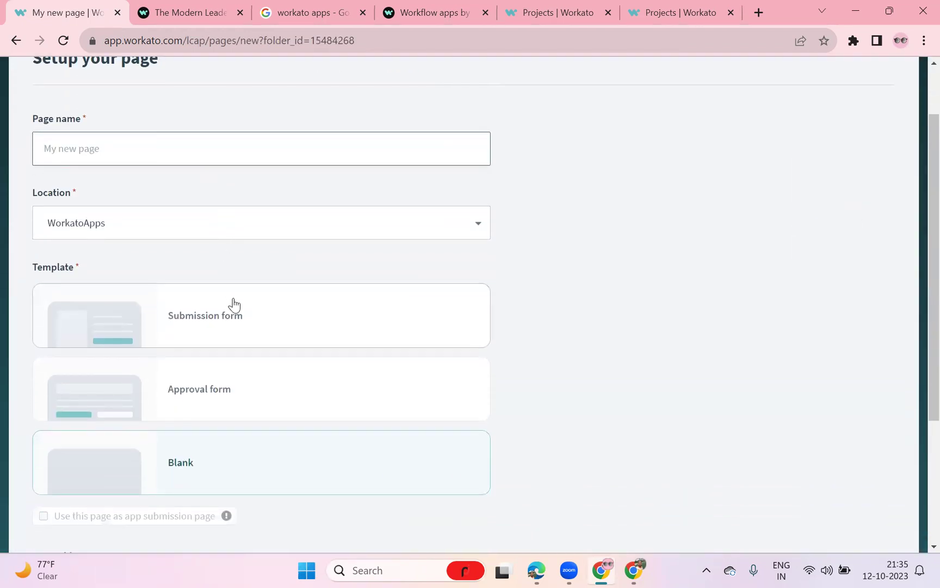
{"action": "scroll", "coordinate": [238, 382], "scroll_direction": "down", "scroll_amount": 1}
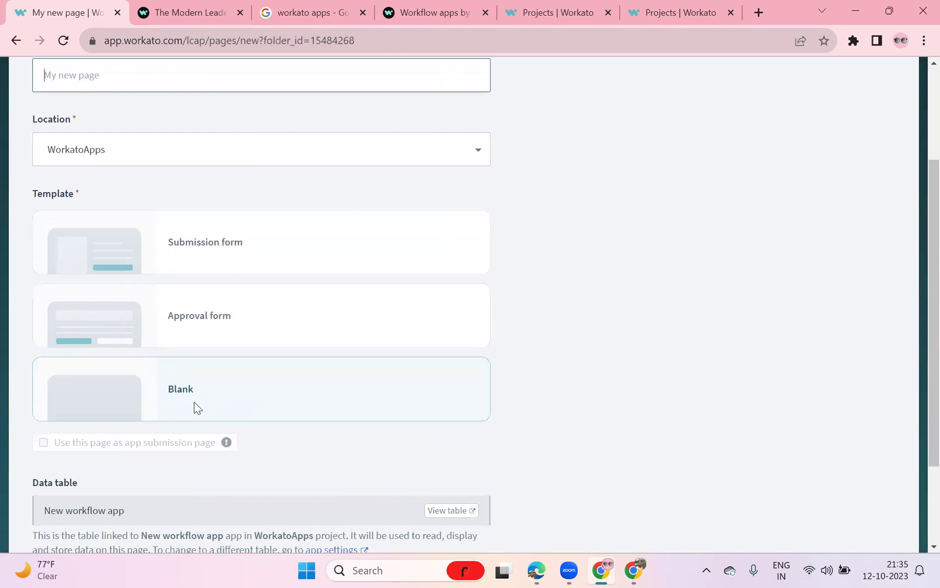
{"action": "scroll", "coordinate": [166, 348], "scroll_direction": "up", "scroll_amount": 2}
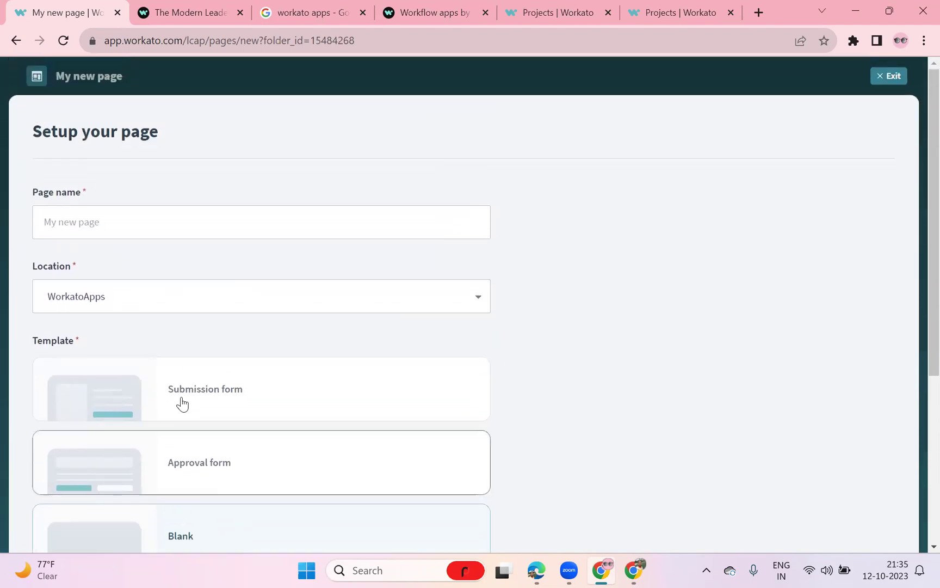
{"action": "scroll", "coordinate": [182, 404], "scroll_direction": "down", "scroll_amount": 4}
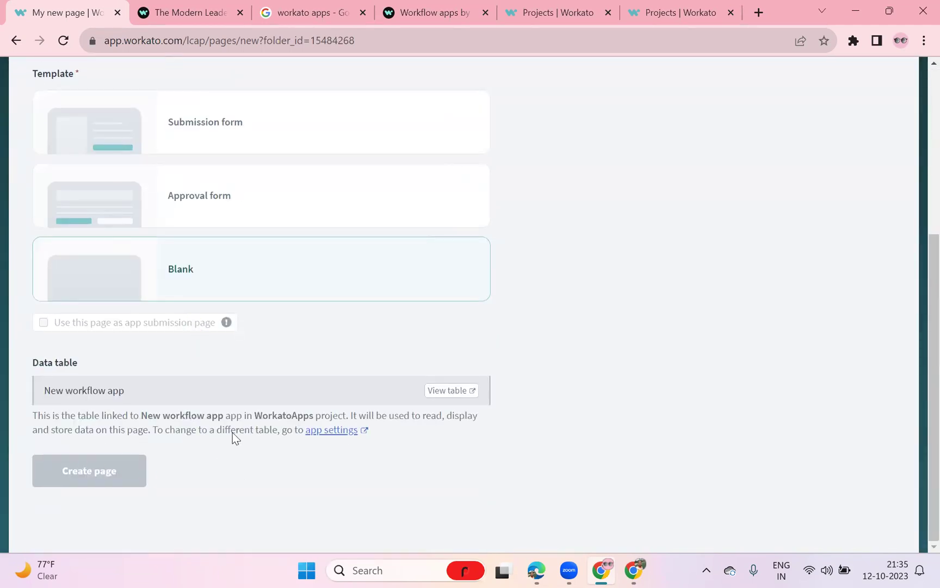
{"action": "scroll", "coordinate": [233, 432], "scroll_direction": "up", "scroll_amount": 3}
{"action": "left_click", "coordinate": [119, 175]}
{"action": "type", "text": "NewRequest"}
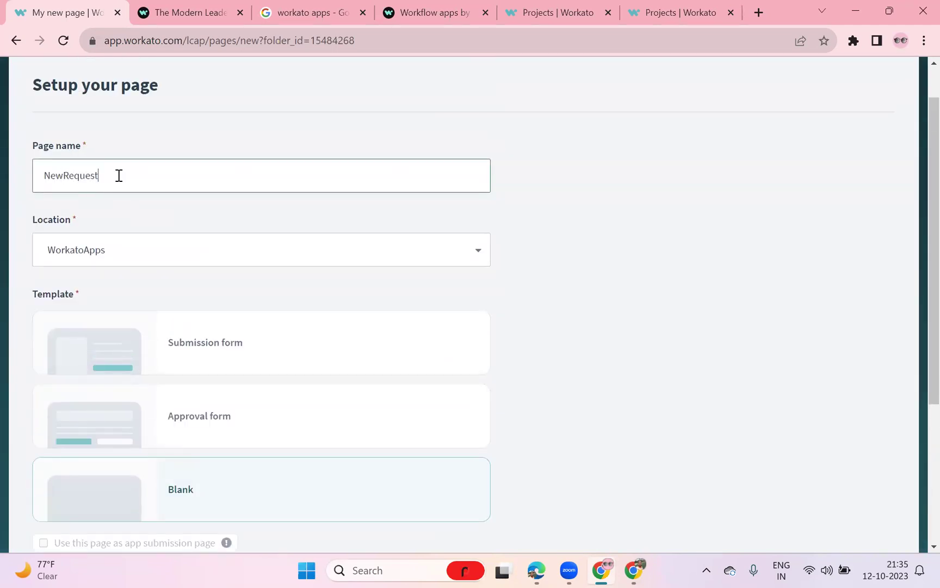
{"action": "scroll", "coordinate": [168, 420], "scroll_direction": "down", "scroll_amount": 1}
{"action": "scroll", "coordinate": [89, 421], "scroll_direction": "down", "scroll_amount": 2}
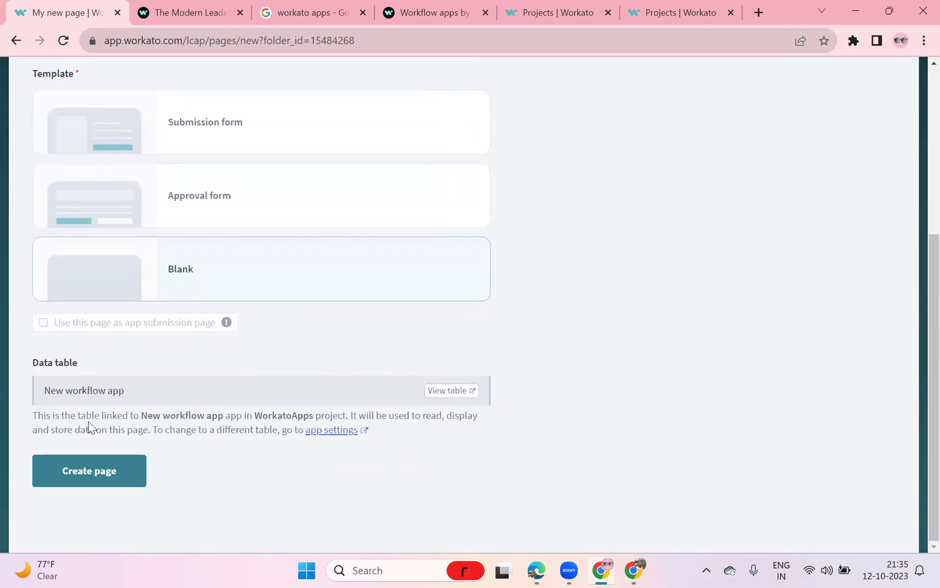
{"action": "left_click", "coordinate": [101, 478]}
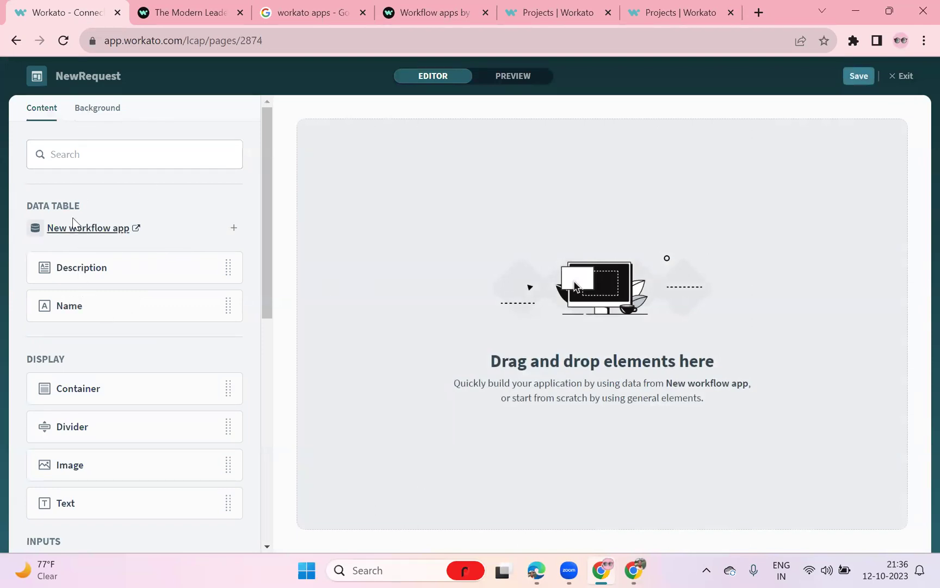
Step: Browse the NewRequest editor's elements panel, then Exit back to the WorkatoApps overview
{"action": "left_click_drag", "start_coordinate": [38, 207], "coordinate": [94, 225]}
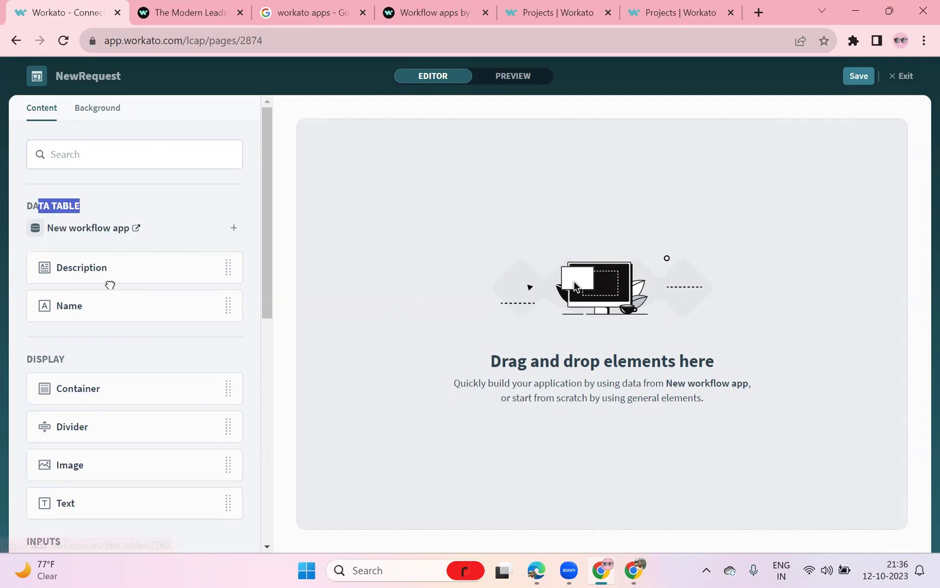
{"action": "scroll", "coordinate": [110, 284], "scroll_direction": "down", "scroll_amount": 7}
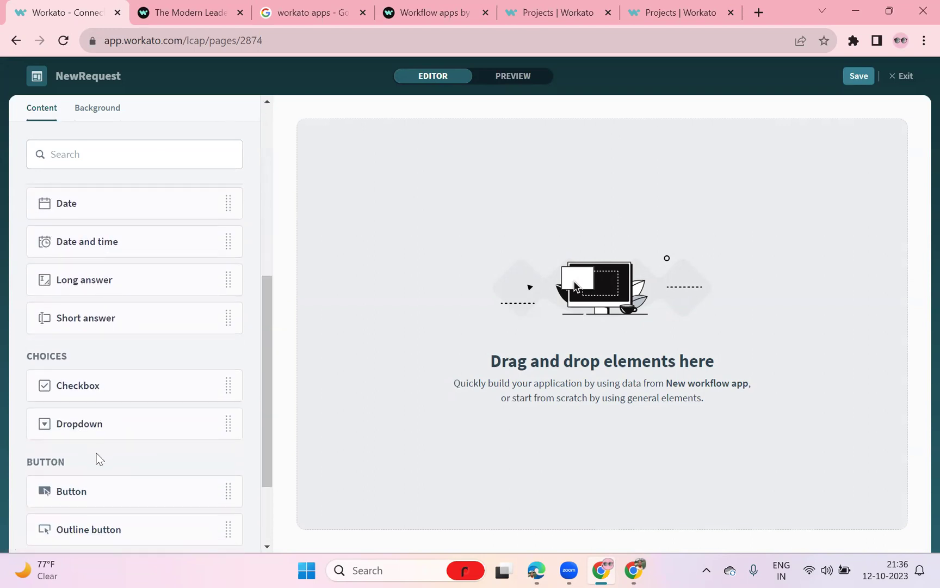
{"action": "scroll", "coordinate": [97, 468], "scroll_direction": "down", "scroll_amount": 2}
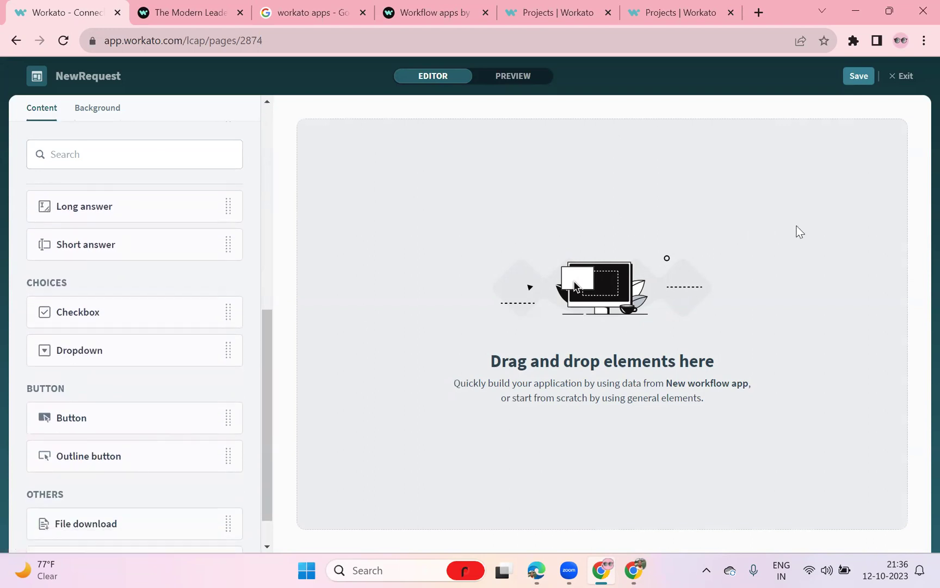
{"action": "scroll", "coordinate": [260, 231], "scroll_direction": "up", "scroll_amount": 9}
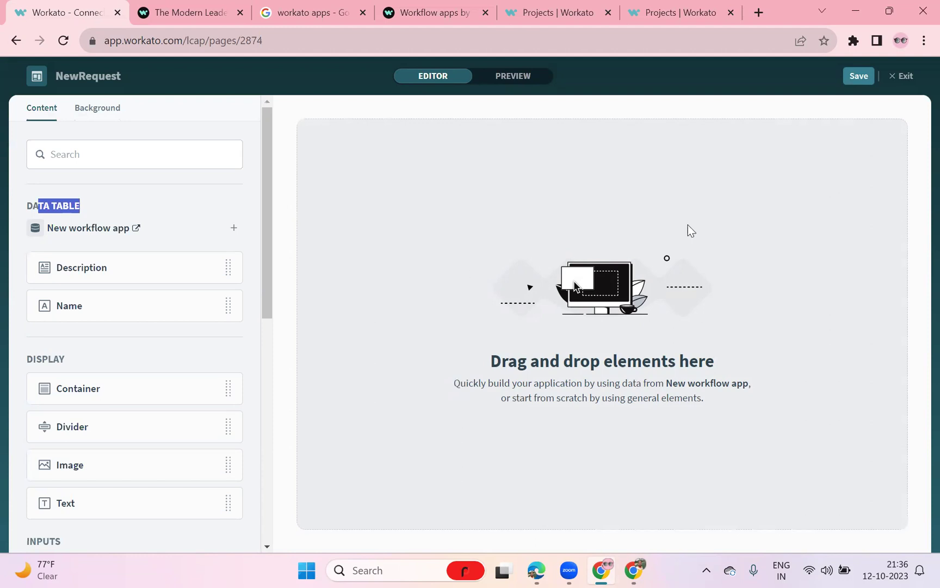
{"action": "left_click", "coordinate": [901, 77]}
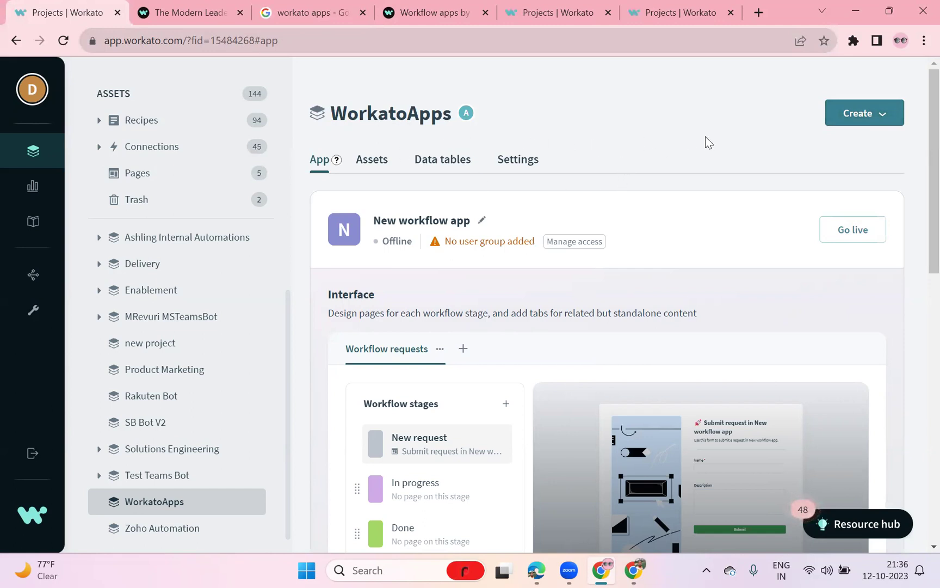
{"action": "left_click", "coordinate": [882, 123]}
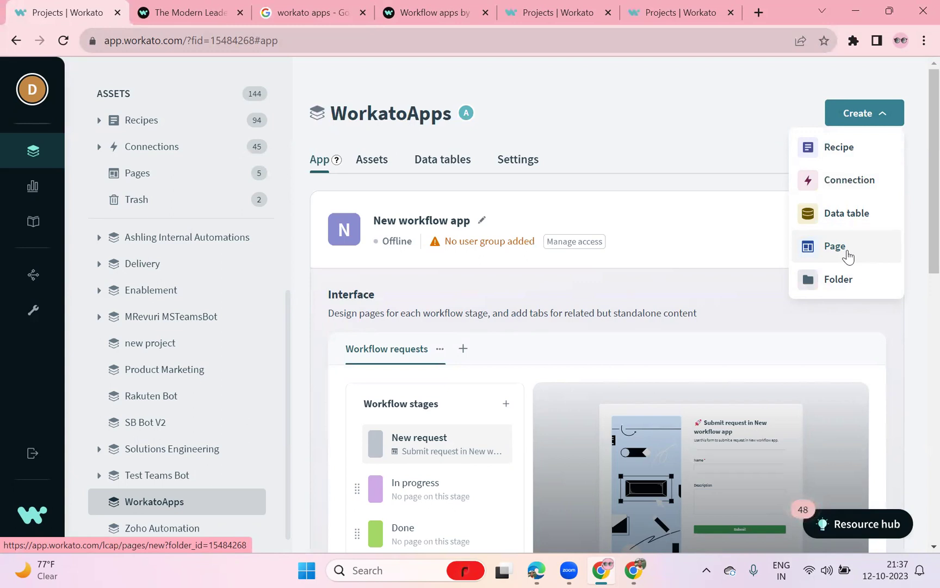
{"action": "scroll", "coordinate": [503, 336], "scroll_direction": "down", "scroll_amount": 3}
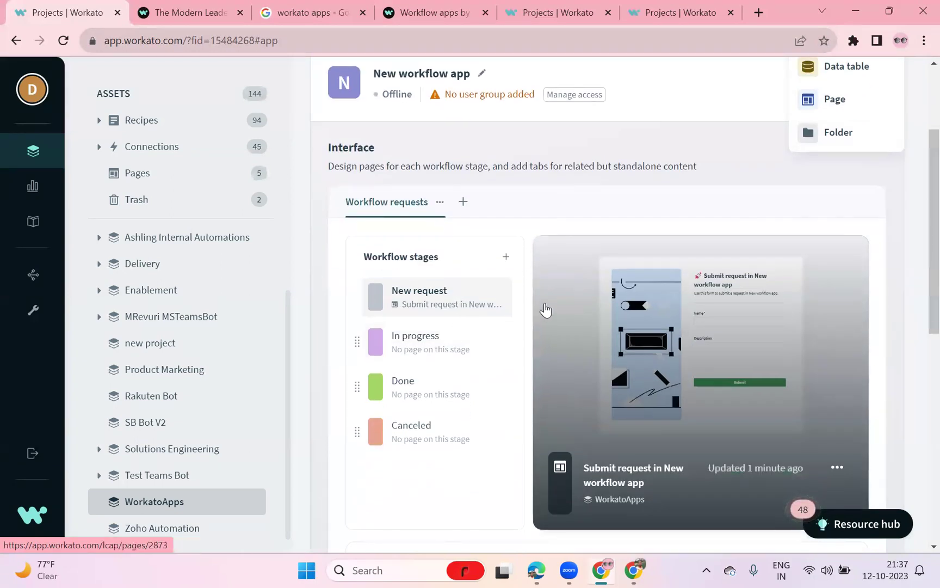
{"action": "scroll", "coordinate": [593, 330], "scroll_direction": "up", "scroll_amount": 3}
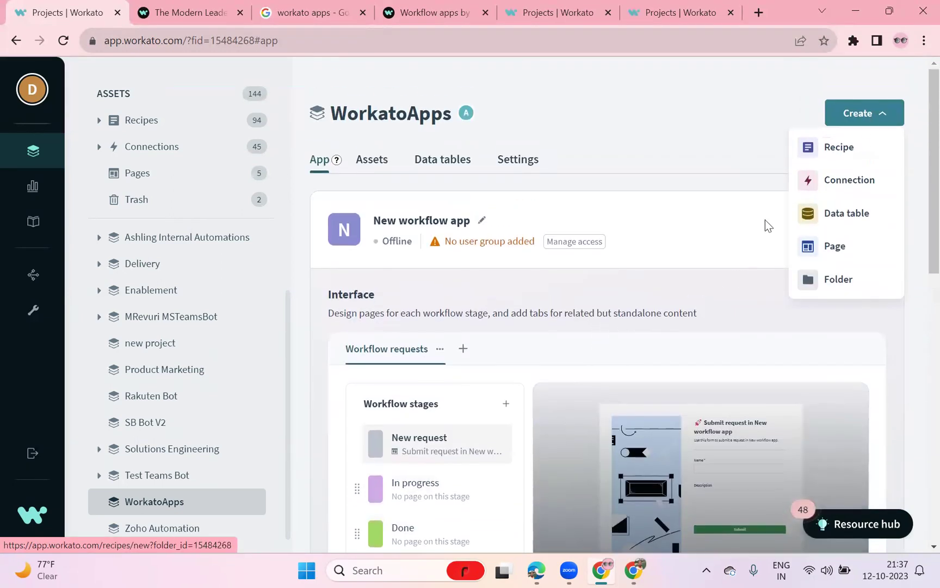
{"action": "scroll", "coordinate": [673, 269], "scroll_direction": "down", "scroll_amount": 3}
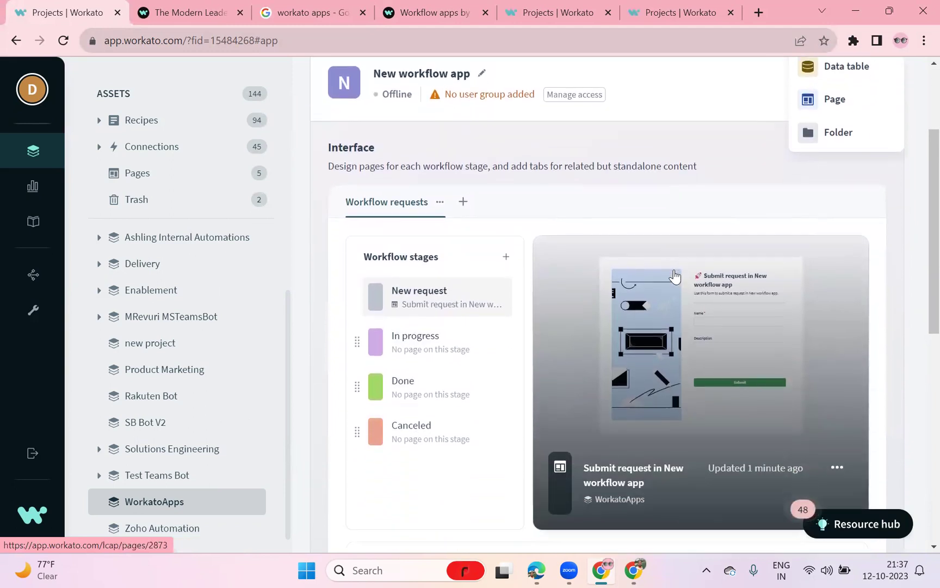
{"action": "scroll", "coordinate": [841, 185], "scroll_direction": "up", "scroll_amount": 3}
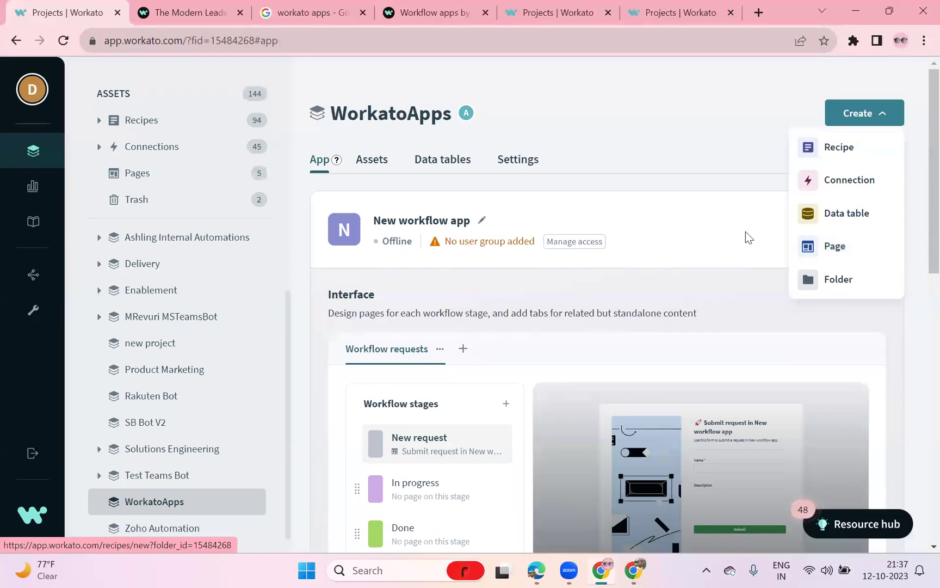
{"action": "scroll", "coordinate": [746, 237], "scroll_direction": "down", "scroll_amount": 2}
{"action": "scroll", "coordinate": [745, 236], "scroll_direction": "down", "scroll_amount": 3}
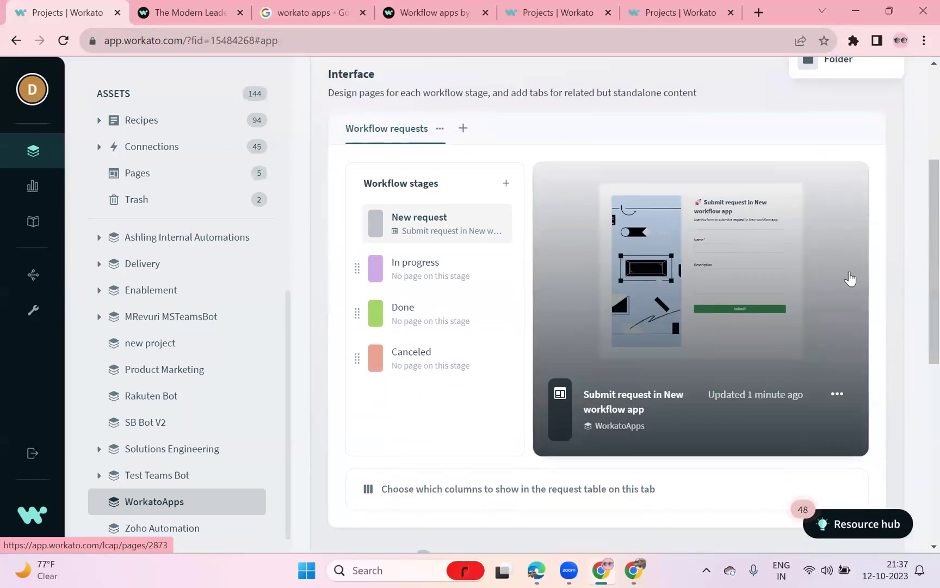
{"action": "scroll", "coordinate": [867, 294], "scroll_direction": "down", "scroll_amount": 3}
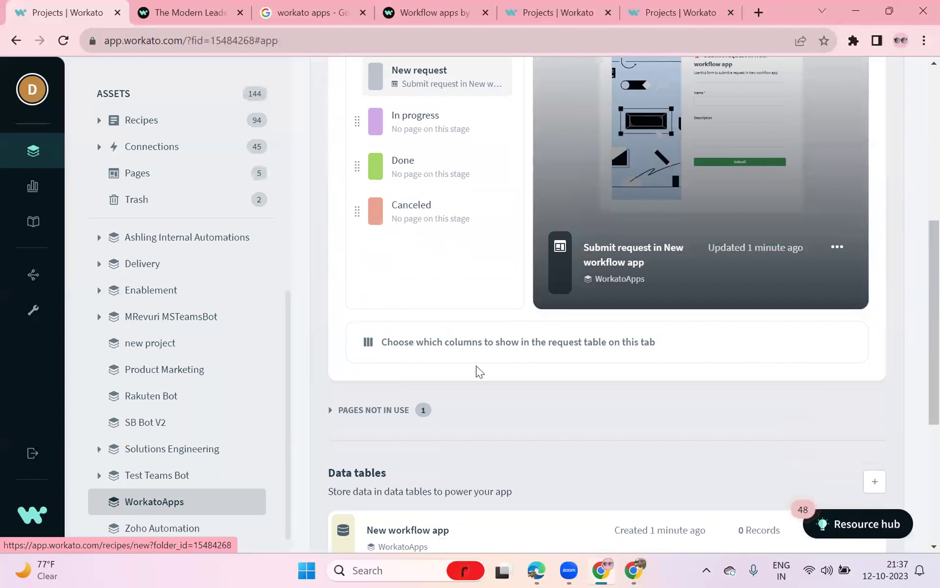